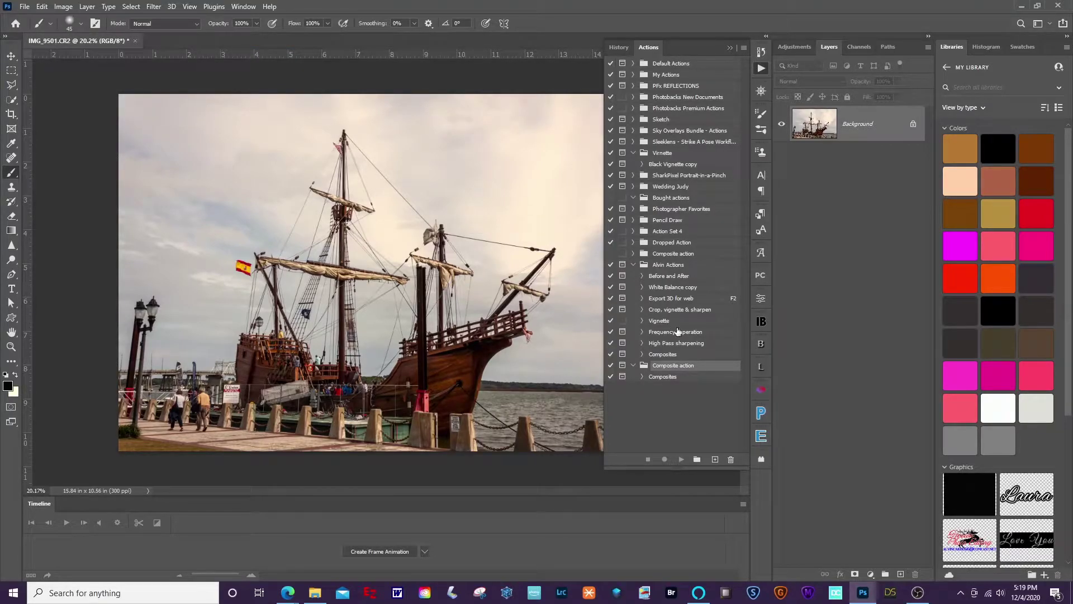
- Create a new action set named Training
{"action": "left_click", "coordinate": [676, 378]}
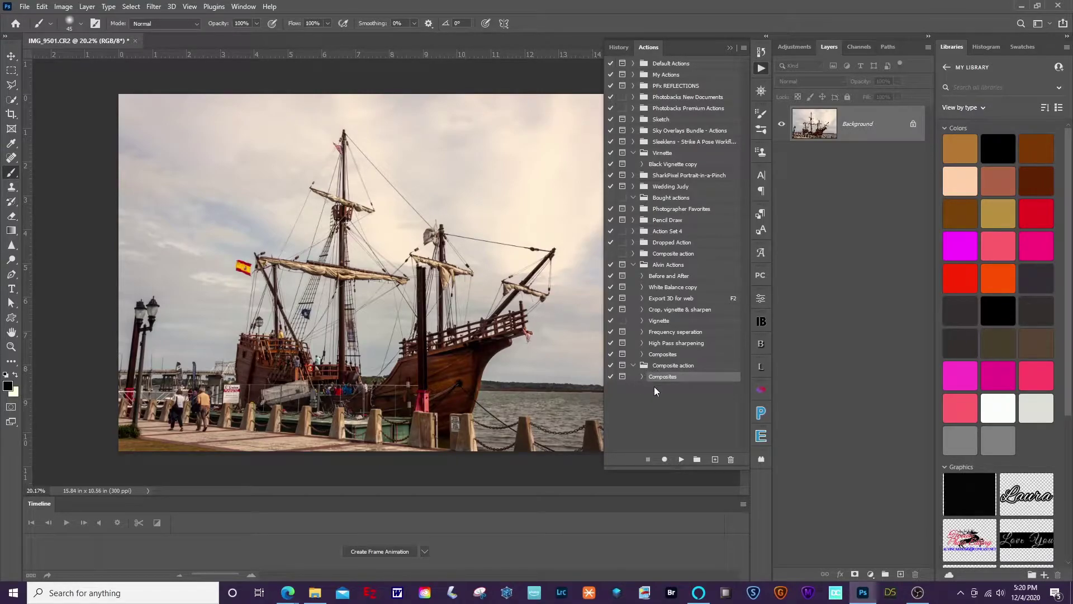
{"action": "left_click", "coordinate": [697, 458]}
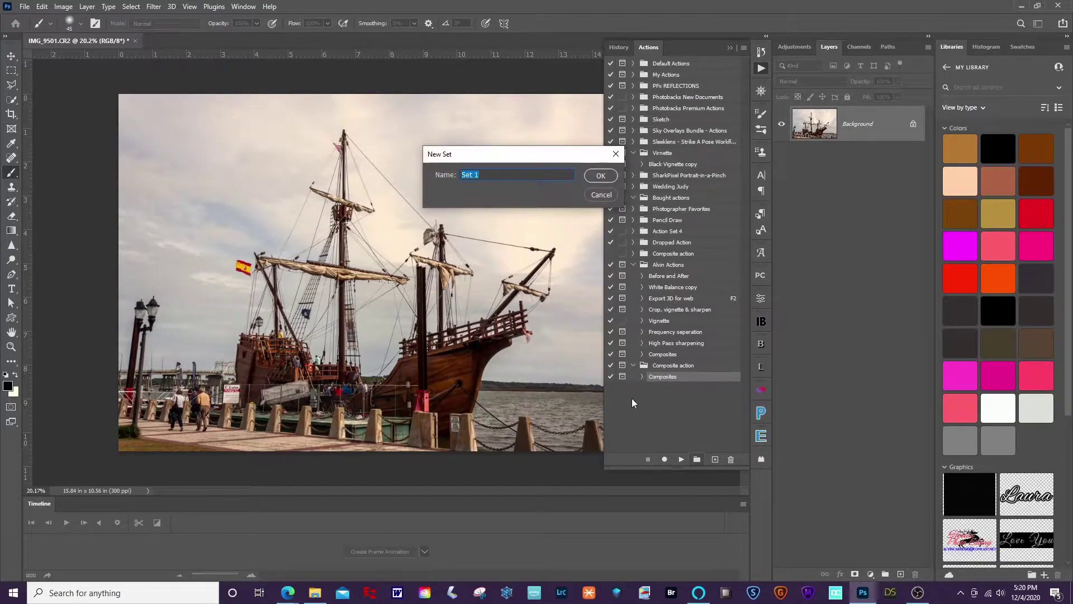
{"action": "type", "text": "Training"}
{"action": "left_click", "coordinate": [610, 178]}
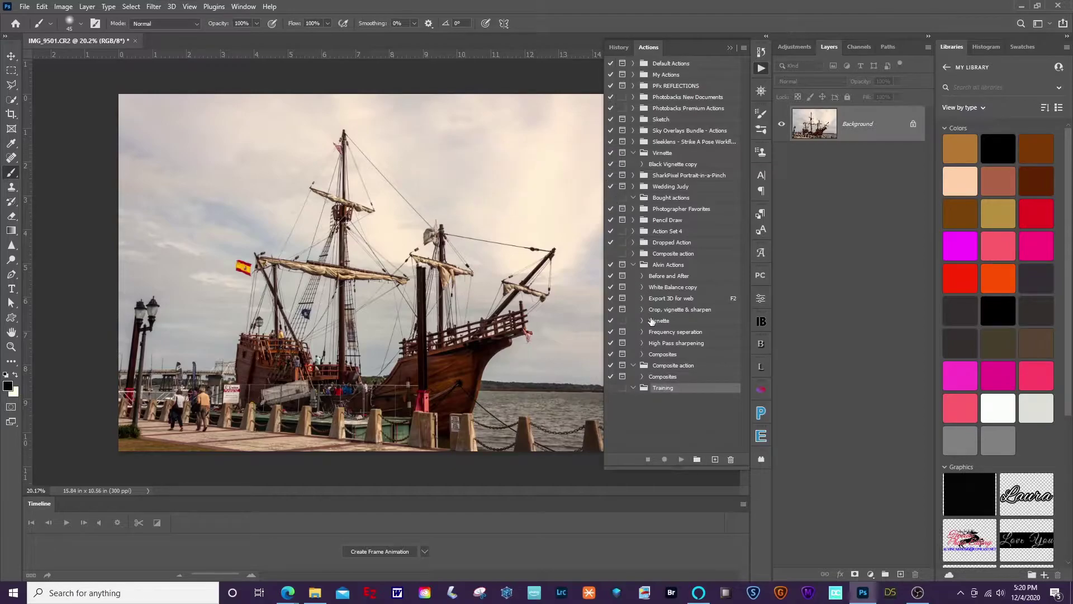
- Create an action named High Sharpen in the Training set and start recording it
{"action": "left_click", "coordinate": [716, 460]}
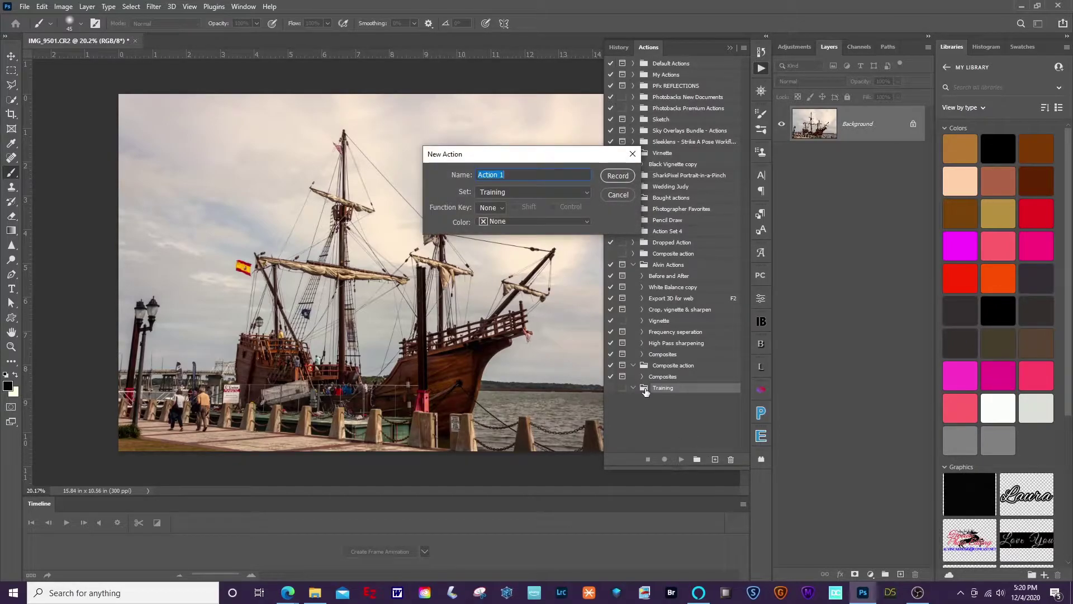
{"action": "type", "text": "High Sharpen"}
{"action": "left_click", "coordinate": [617, 175]}
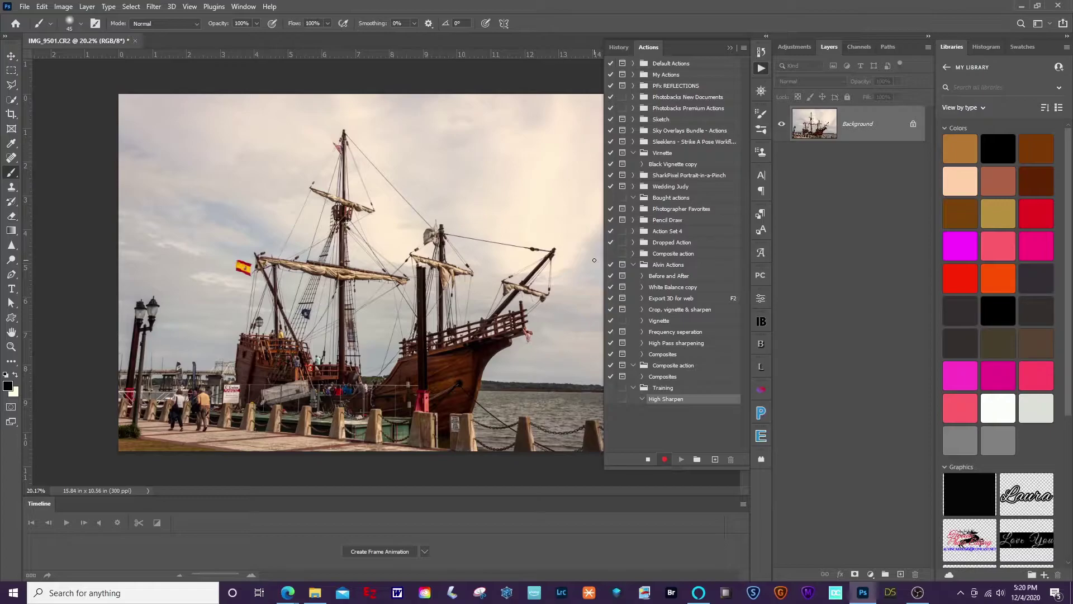
- Duplicate the Background layer and give the copy the Linear Light blend mode with 30% fill
{"action": "key", "text": "ctrl+j"}
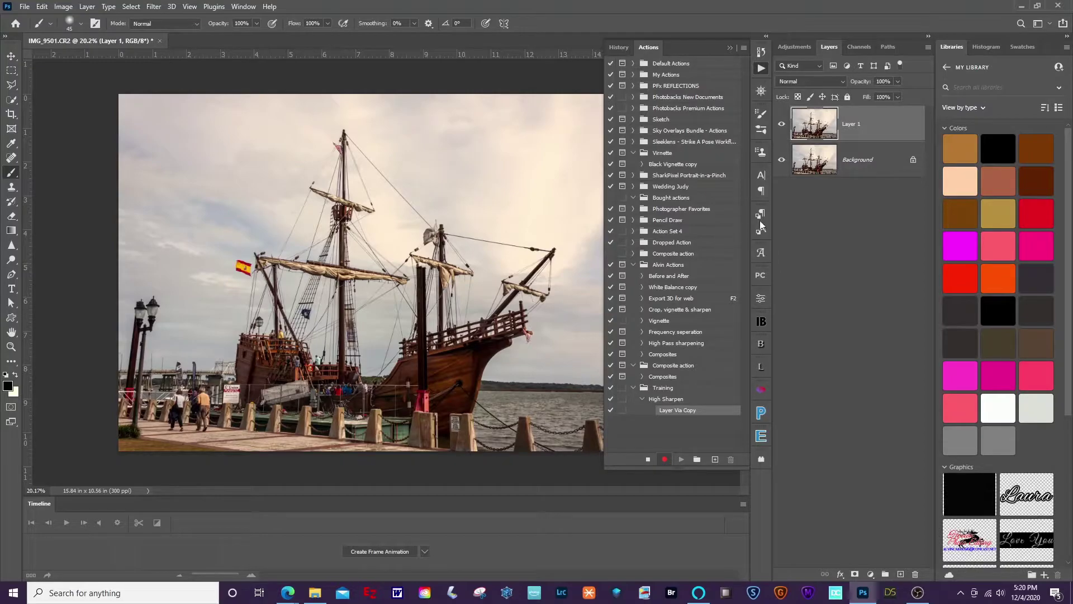
{"action": "left_click", "coordinate": [843, 82]}
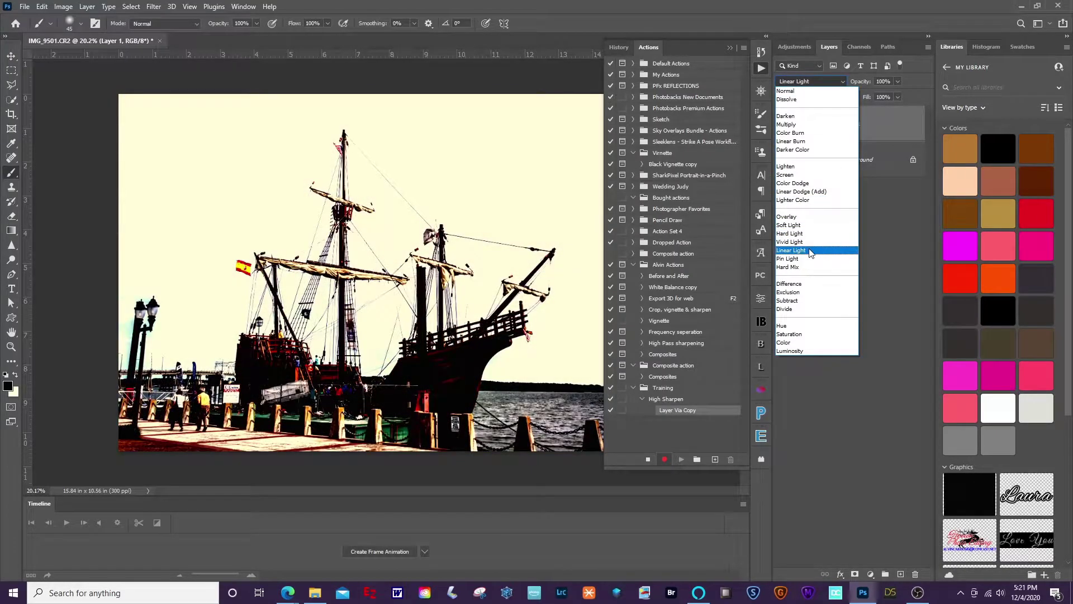
{"action": "left_click", "coordinate": [811, 251]}
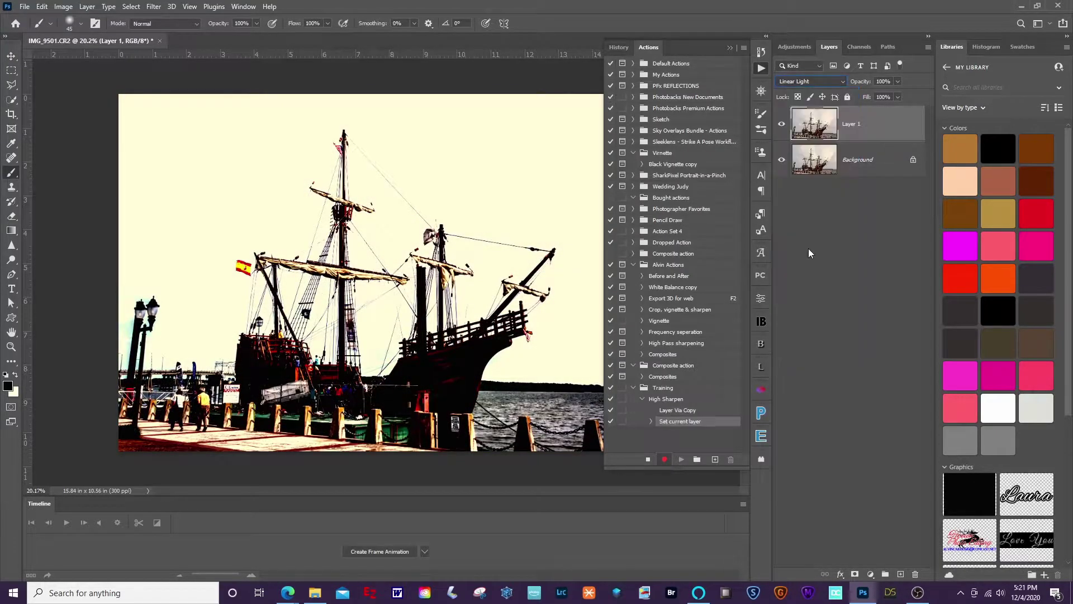
{"action": "left_click", "coordinate": [897, 97]}
{"action": "left_click_drag", "start_coordinate": [894, 111], "coordinate": [862, 110]}
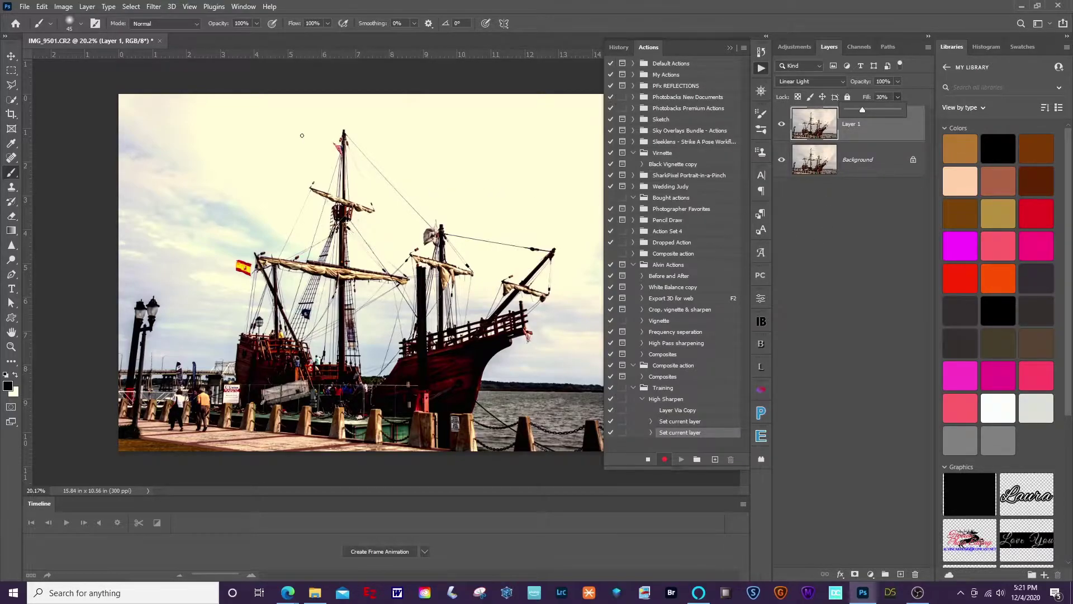
{"action": "left_click", "coordinate": [153, 10]}
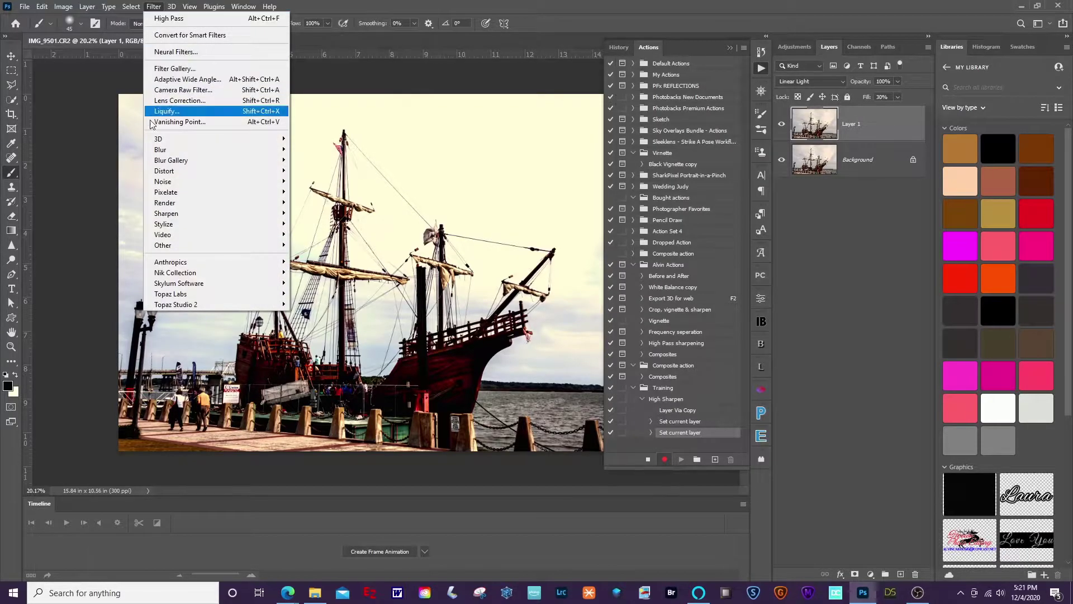
{"action": "mouse_move", "coordinate": [173, 249]}
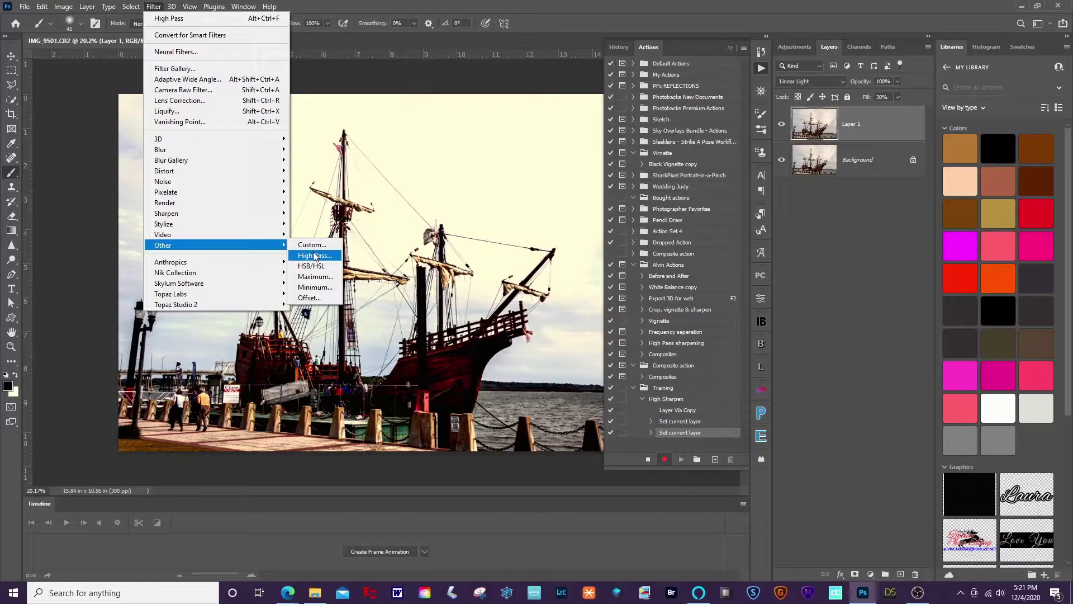
{"action": "key", "text": "Escape"}
{"action": "key", "text": "Escape"}
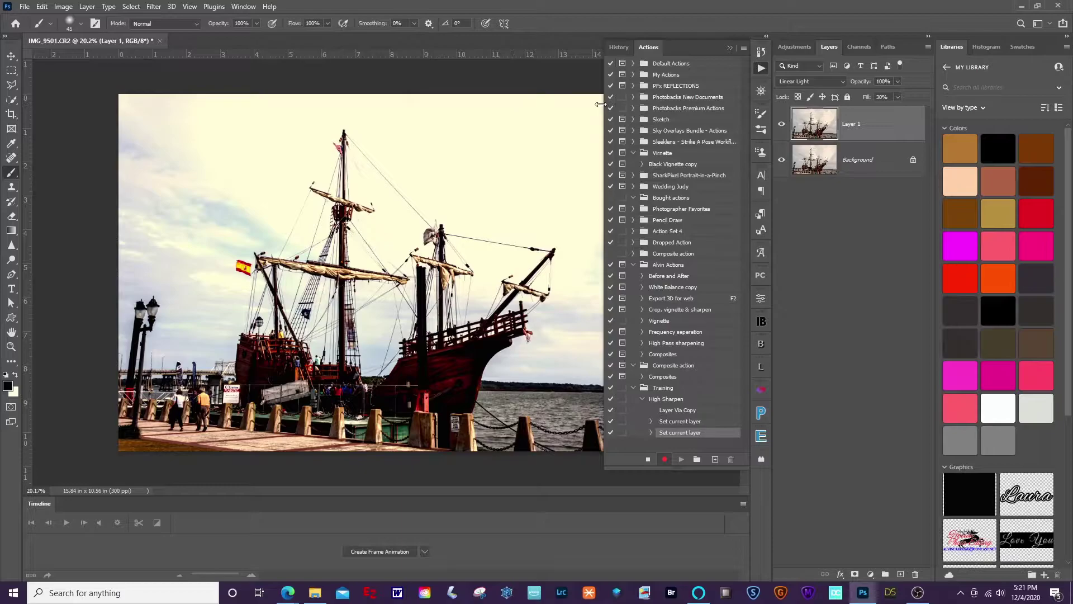
- Insert the High Pass filter into the action as a menu item and add a black mask to Layer 1
{"action": "left_click", "coordinate": [743, 49]}
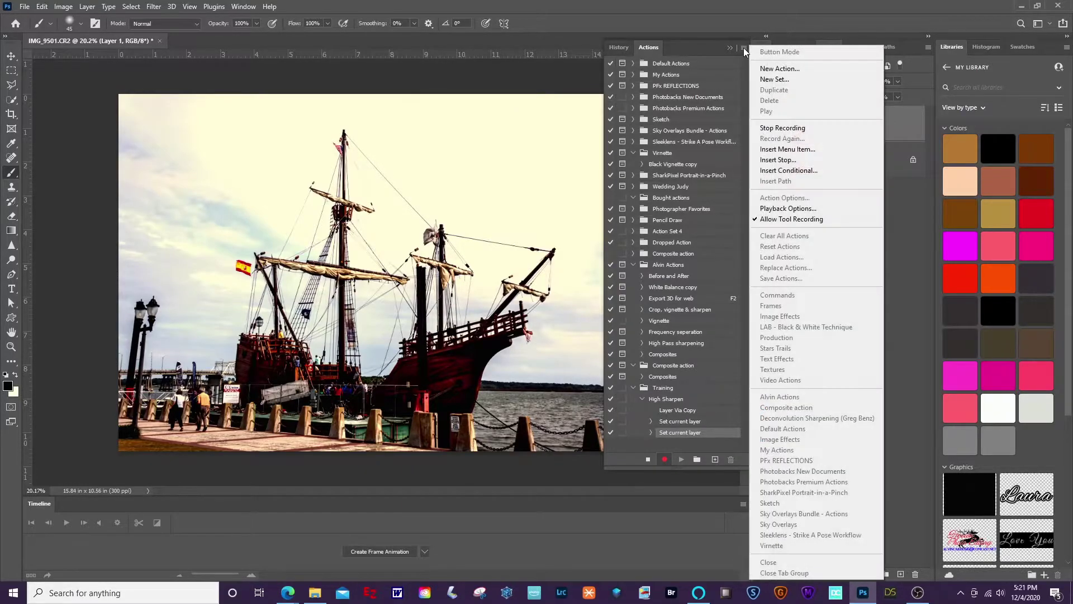
{"action": "left_click", "coordinate": [772, 150]}
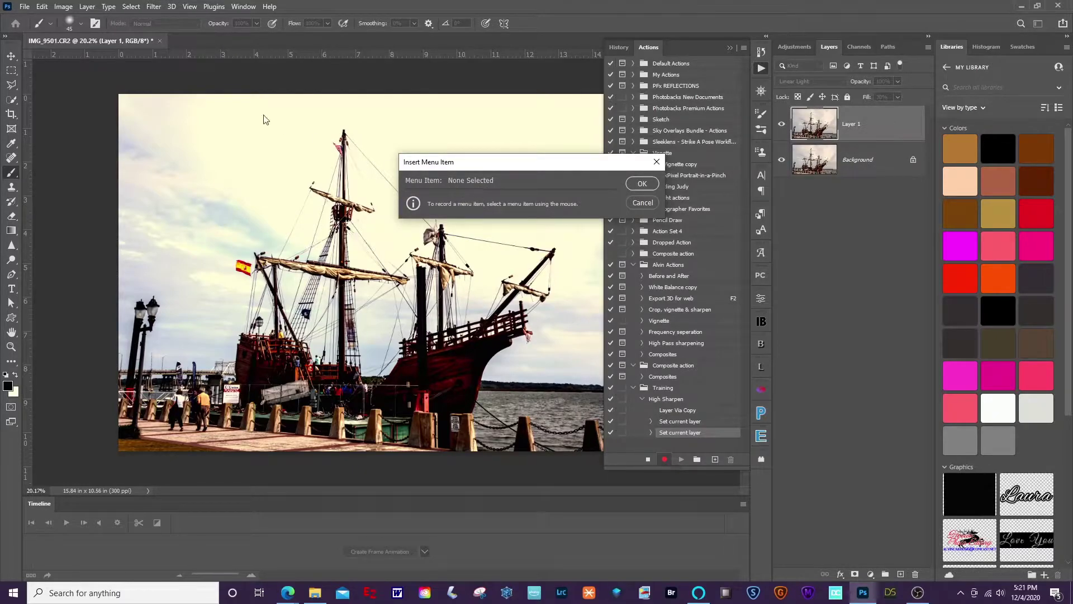
{"action": "left_click", "coordinate": [155, 8]}
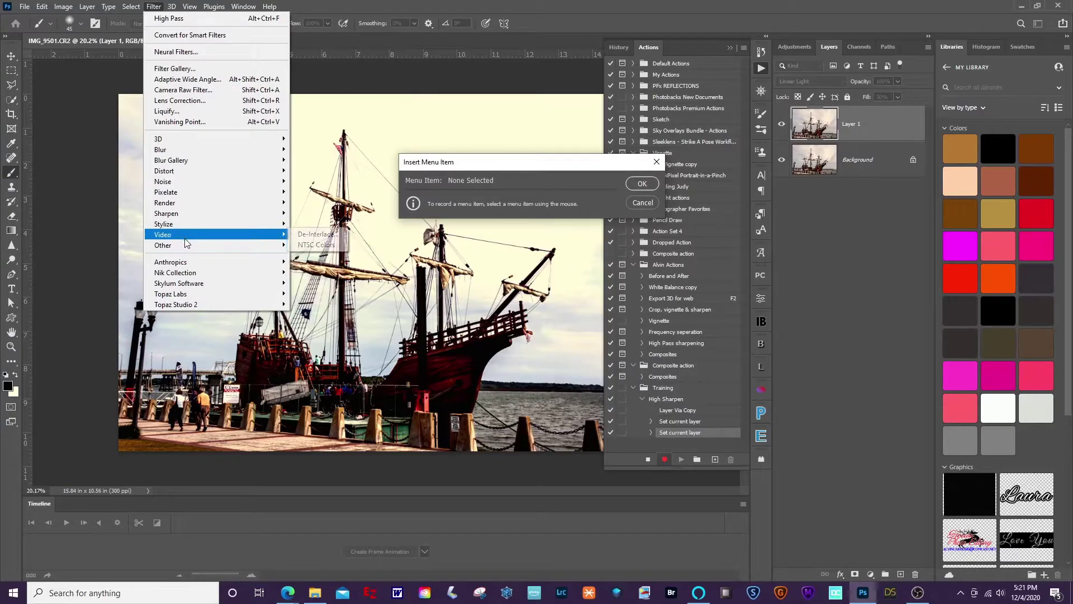
{"action": "left_click", "coordinate": [302, 256]}
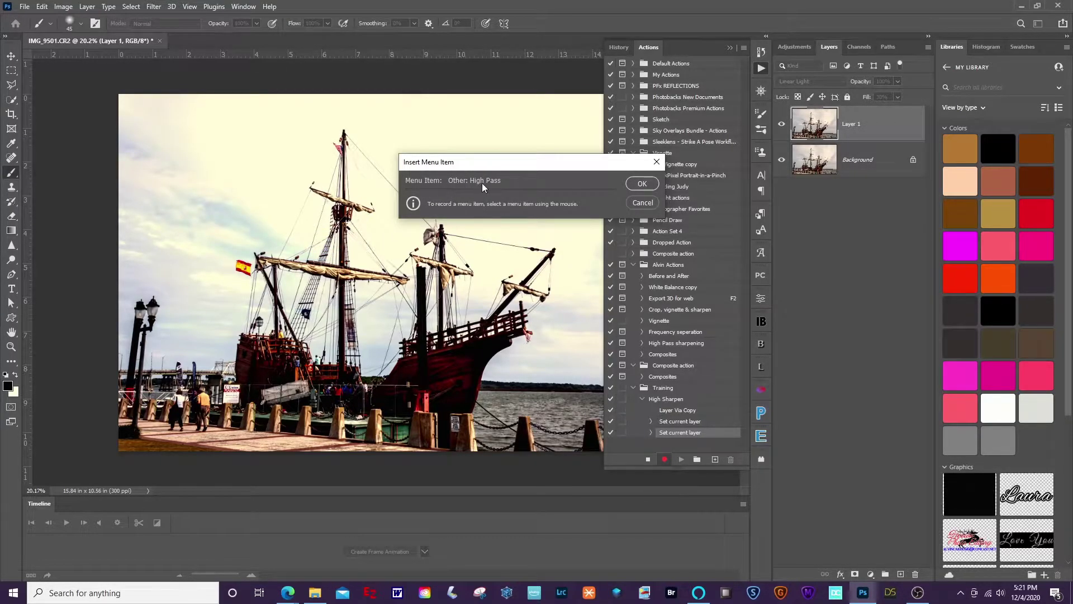
{"action": "left_click", "coordinate": [641, 184]}
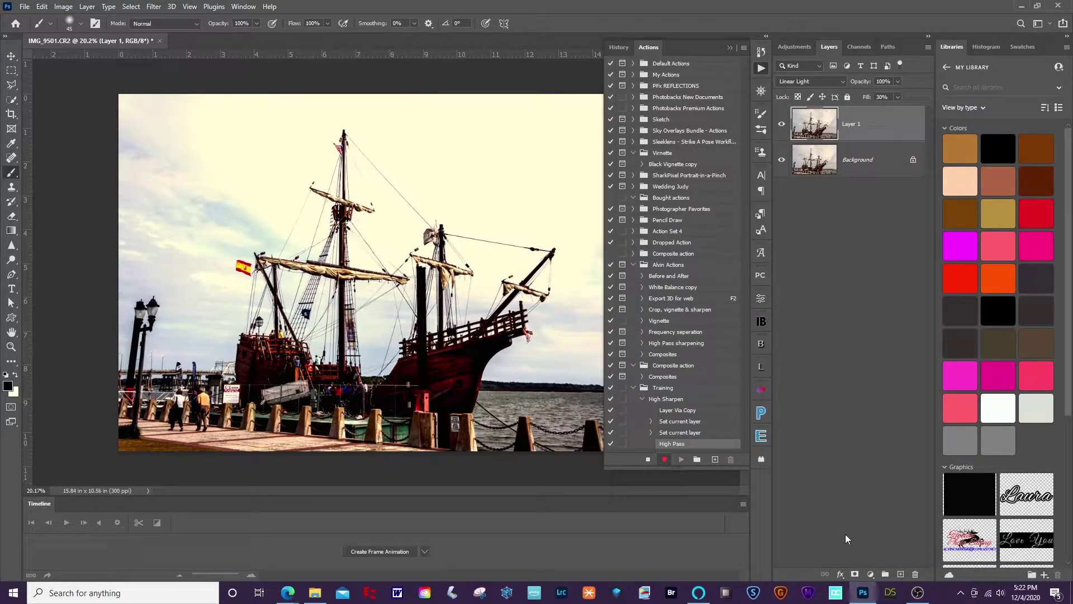
{"action": "left_click", "coordinate": [855, 574], "text": "alt"}
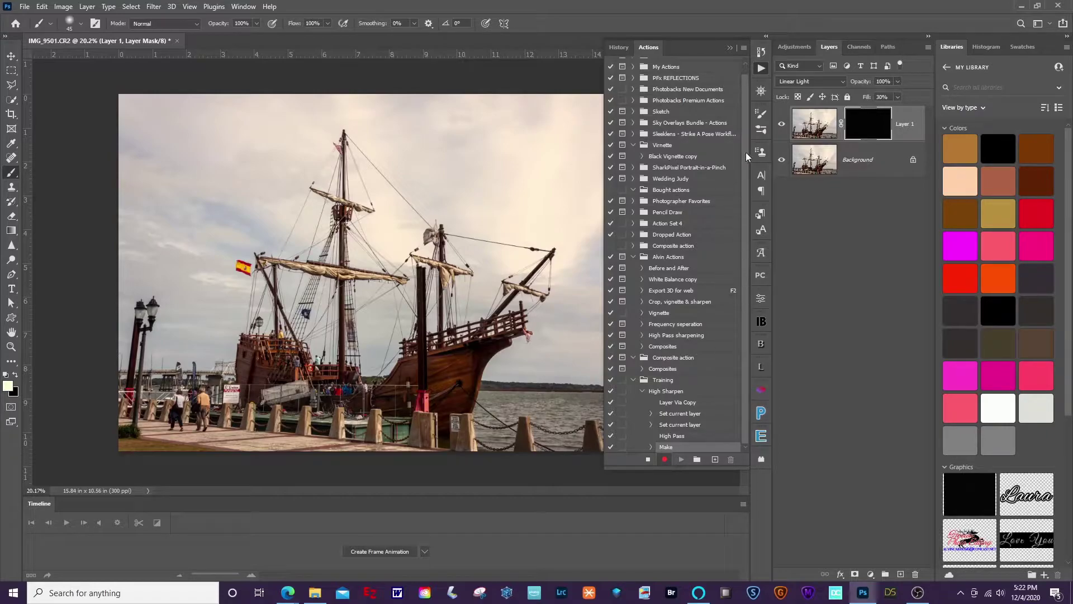
- Insert a stop with the message "Paint on mask with white brush to reveal sharpening then run action." and end the recording
{"action": "left_click", "coordinate": [744, 48]}
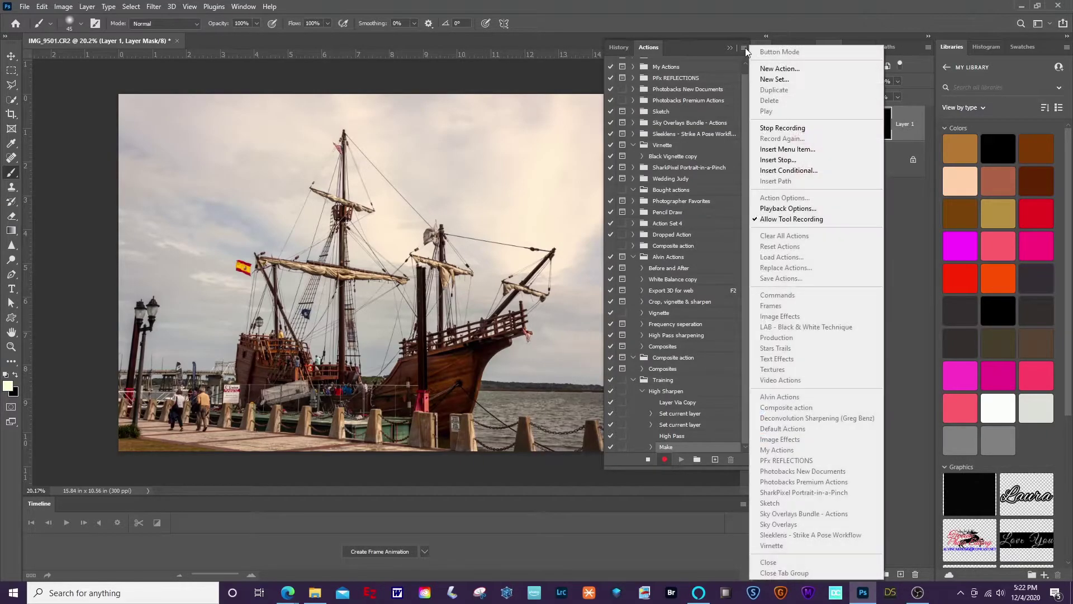
{"action": "left_click", "coordinate": [766, 161]}
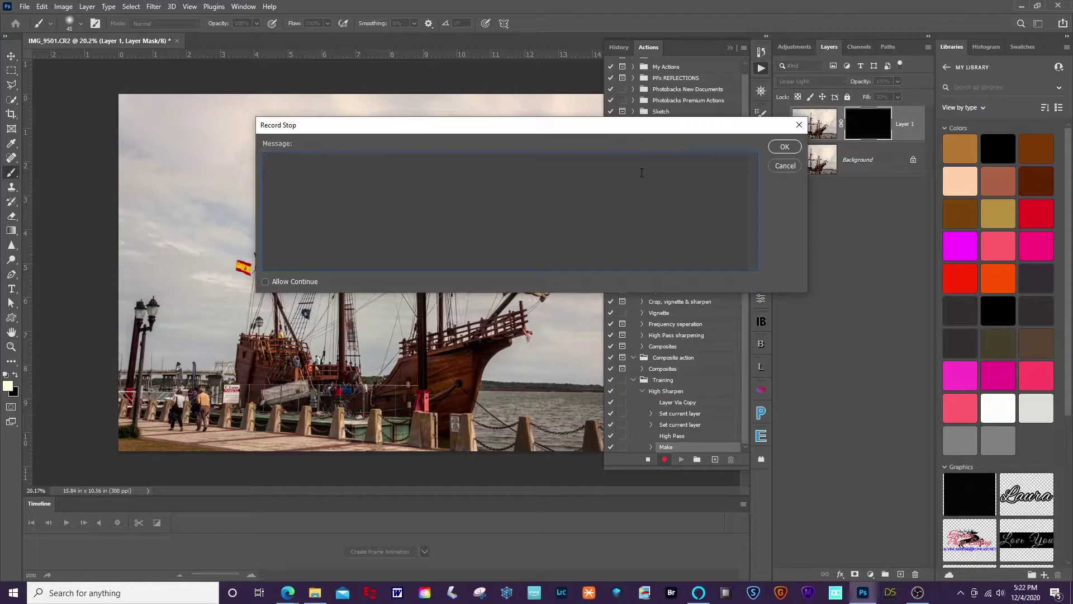
{"action": "type", "text": "Paint on mask with white brush to reveal sharpening "}
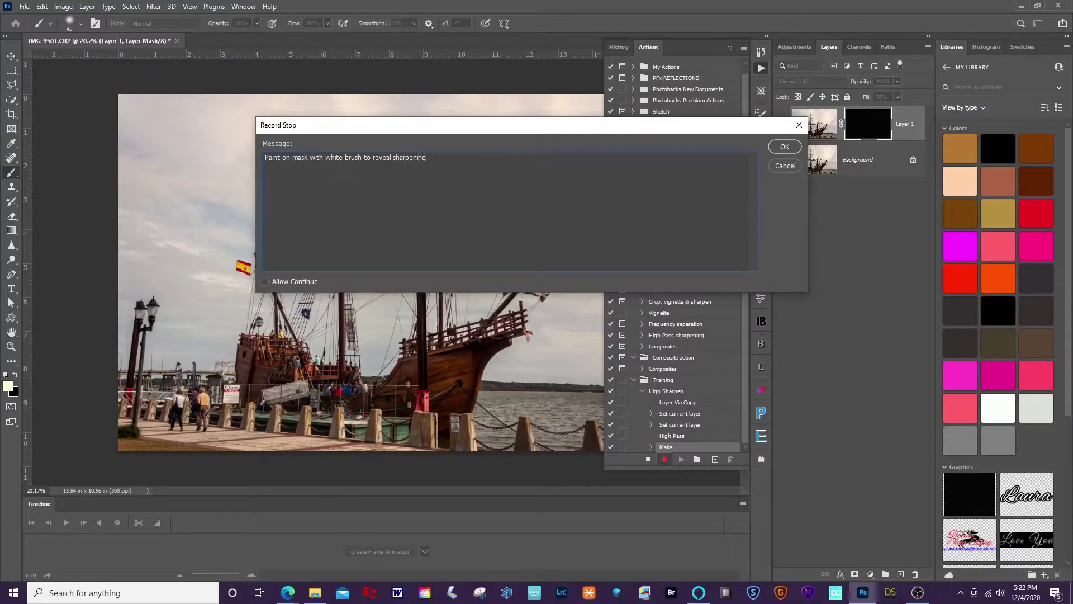
{"action": "type", "text": "then run action."}
{"action": "left_click", "coordinate": [784, 146]}
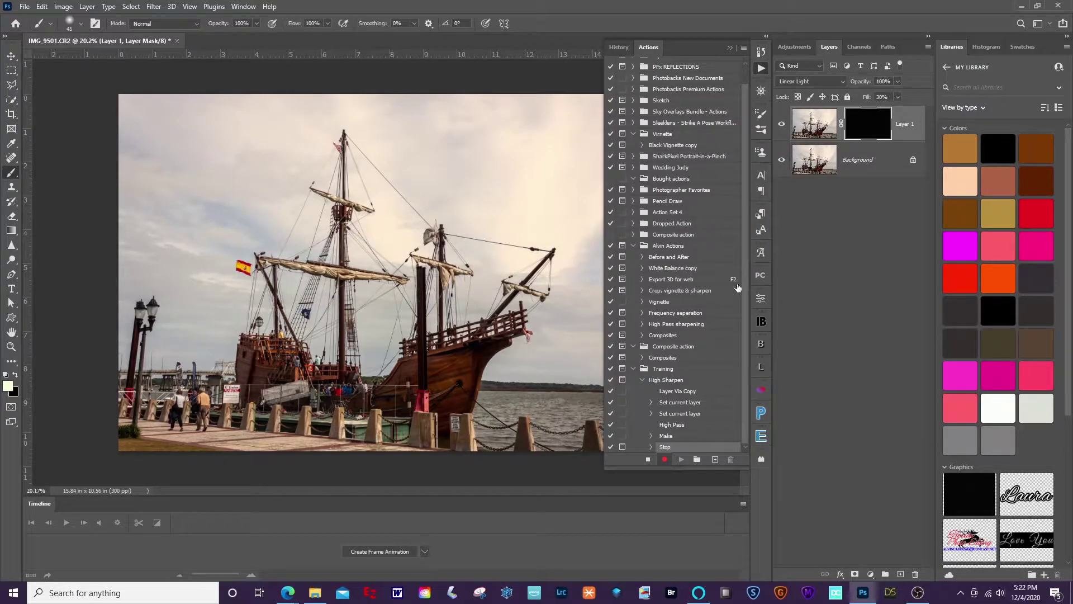
{"action": "left_click", "coordinate": [647, 460]}
- Delete Layer 1 together with its mask so only the Background layer remains
{"action": "left_click", "coordinate": [815, 125]}
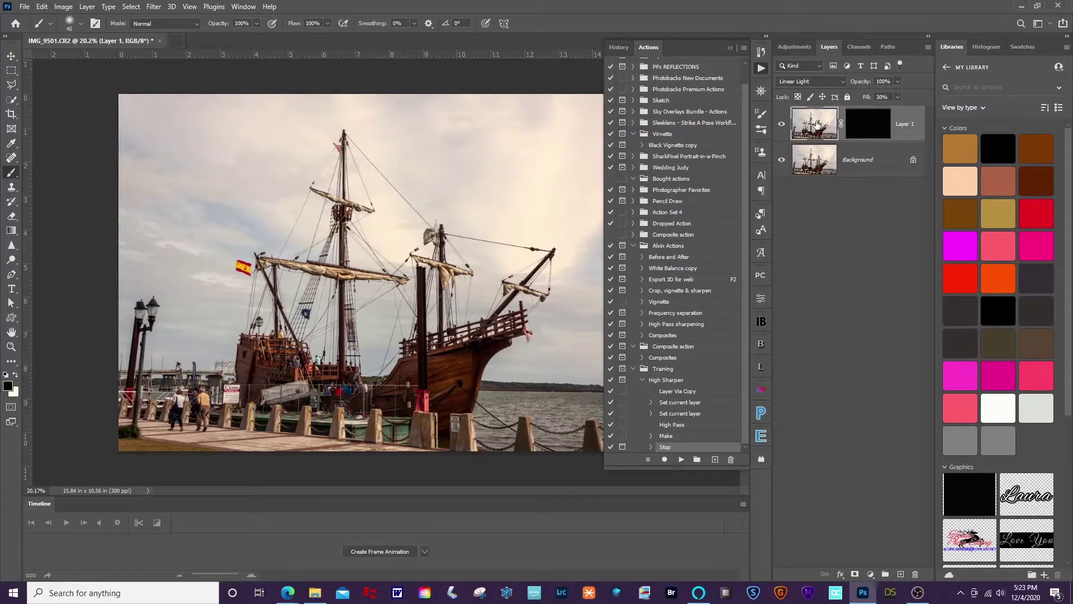
{"action": "double_click", "coordinate": [816, 125]}
{"action": "key", "text": "BackSpace"}
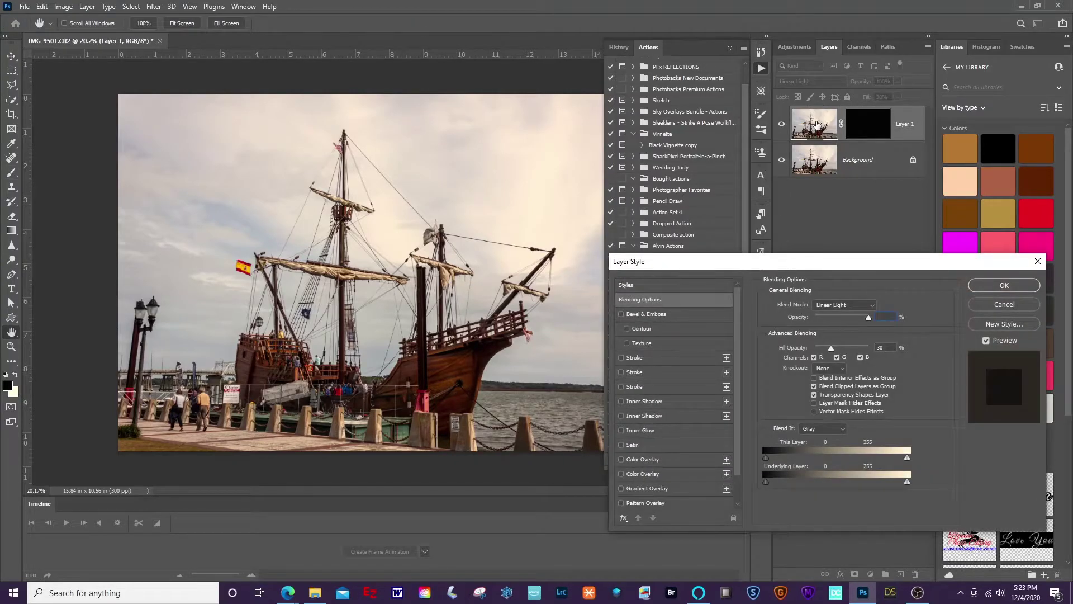
{"action": "left_click", "coordinate": [982, 305]}
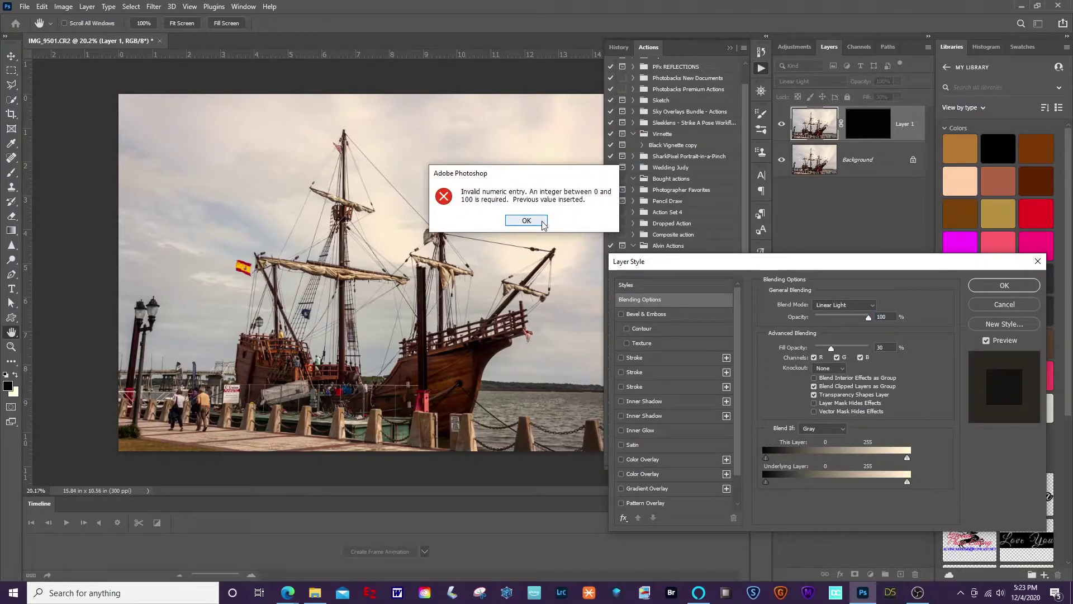
{"action": "left_click", "coordinate": [540, 221]}
{"action": "key", "text": "Delete"}
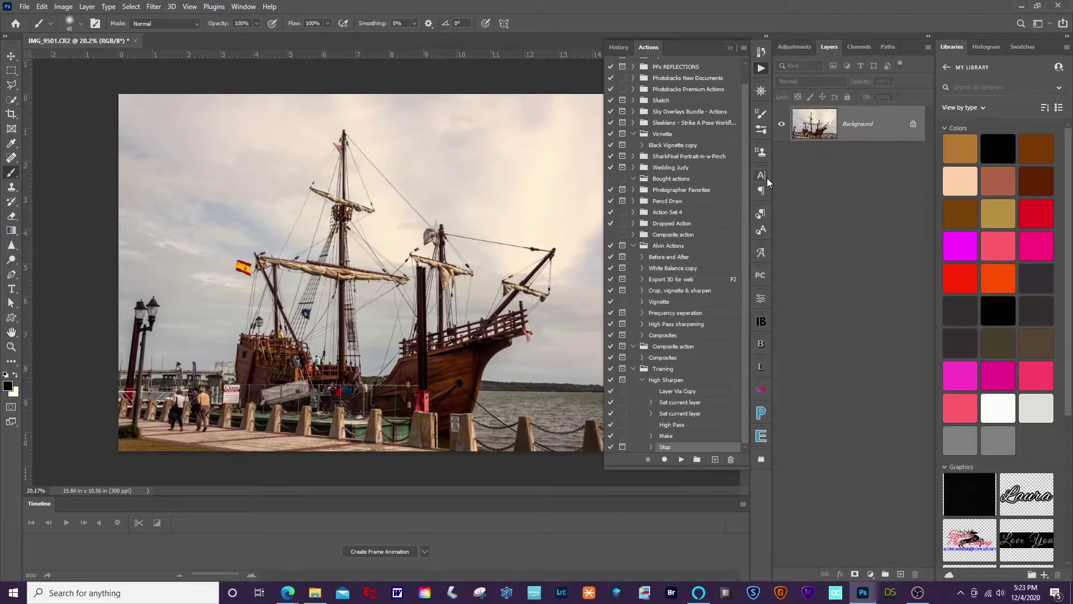
- Play the High Sharpen action with a High Pass radius of 5.6 pixels and dismiss its stop message
{"action": "left_click", "coordinate": [662, 391]}
{"action": "left_click", "coordinate": [659, 383]}
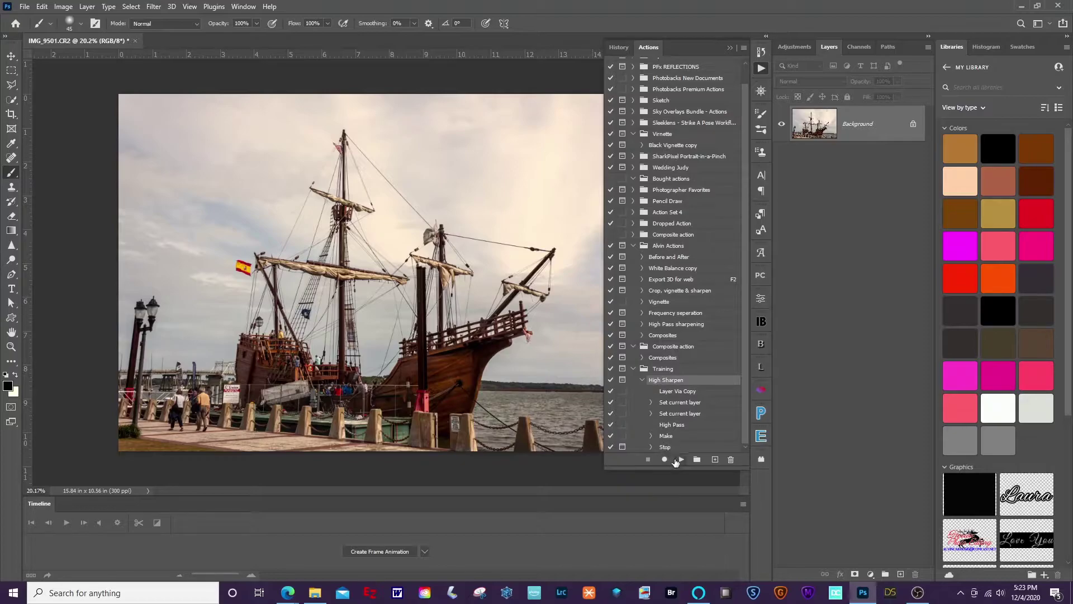
{"action": "left_click", "coordinate": [680, 459]}
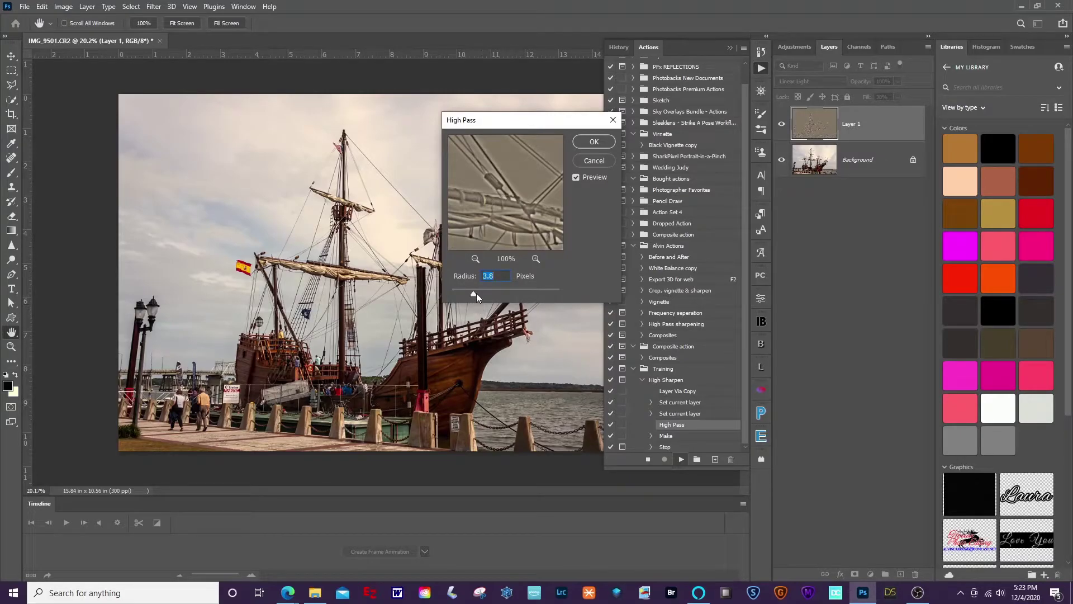
{"action": "left_click_drag", "start_coordinate": [511, 296], "coordinate": [482, 295]}
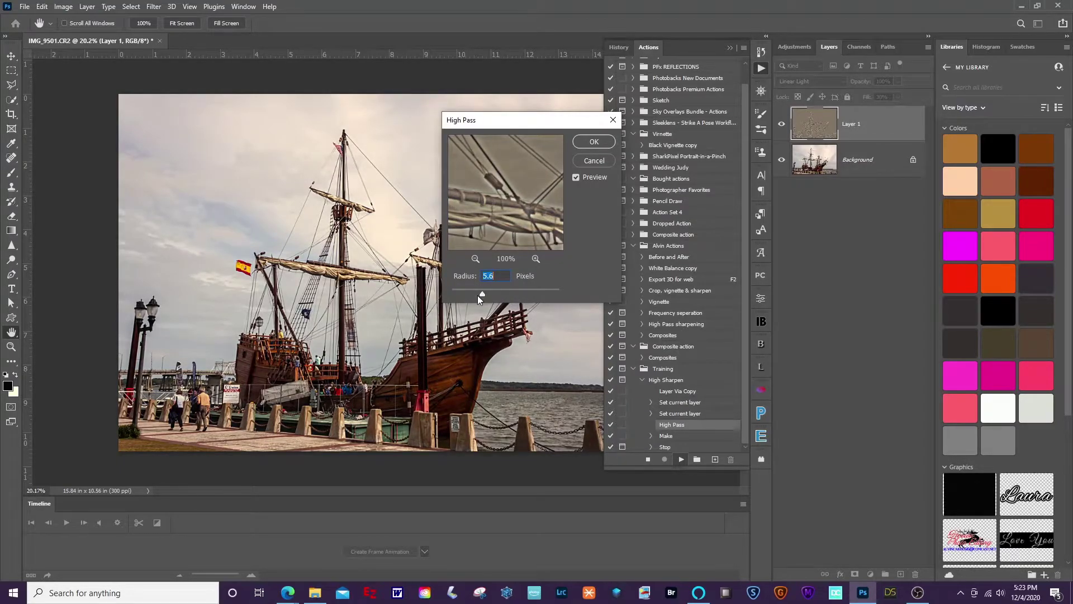
{"action": "left_click", "coordinate": [591, 143]}
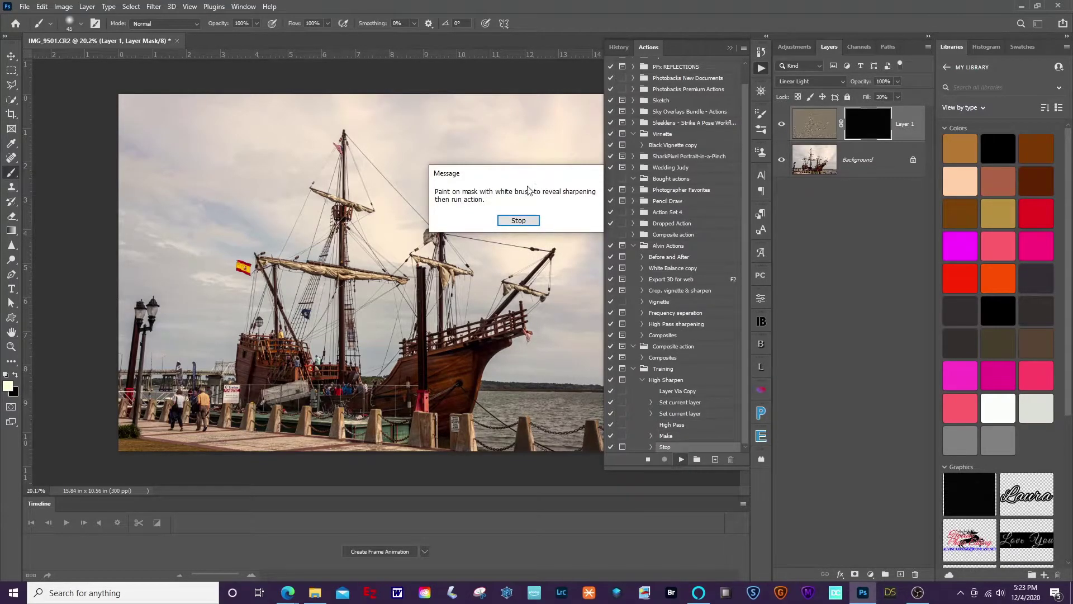
{"action": "left_click", "coordinate": [517, 222]}
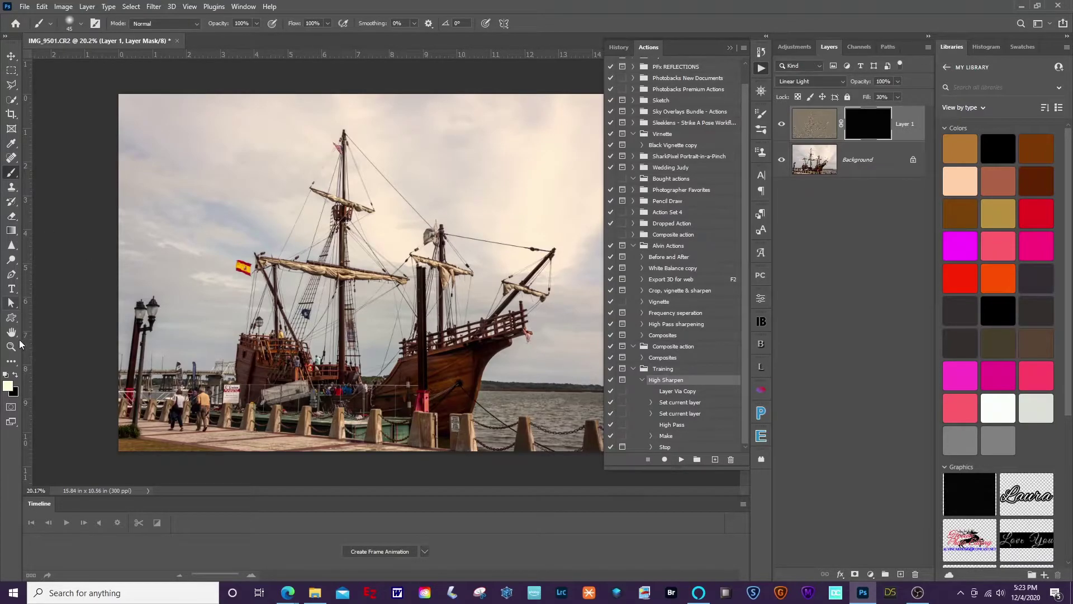
- Paint the layer mask white over the ship with a brush enlarged to 200, and raise the layer's fill to 67%
{"action": "left_click", "coordinate": [16, 376]}
{"action": "left_click", "coordinate": [16, 377]}
{"action": "key", "text": "bracketright"}
{"action": "key", "text": "bracketright"}
{"action": "key", "text": "bracketright"}
{"action": "key", "text": "bracketright"}
{"action": "key", "text": "bracketright"}
{"action": "key", "text": "bracketright"}
{"action": "key", "text": "bracketright"}
{"action": "key", "text": "bracketright"}
{"action": "key", "text": "bracketright"}
{"action": "key", "text": "bracketright"}
{"action": "left_click_drag", "start_coordinate": [307, 402], "coordinate": [414, 386]}
{"action": "mouse_move", "coordinate": [520, 272]}
{"action": "left_mouse_down"}
{"action": "mouse_move", "coordinate": [428, 246]}
{"action": "mouse_move", "coordinate": [420, 352]}
{"action": "left_mouse_up"}
{"action": "left_click_drag", "start_coordinate": [868, 98], "coordinate": [886, 102]}
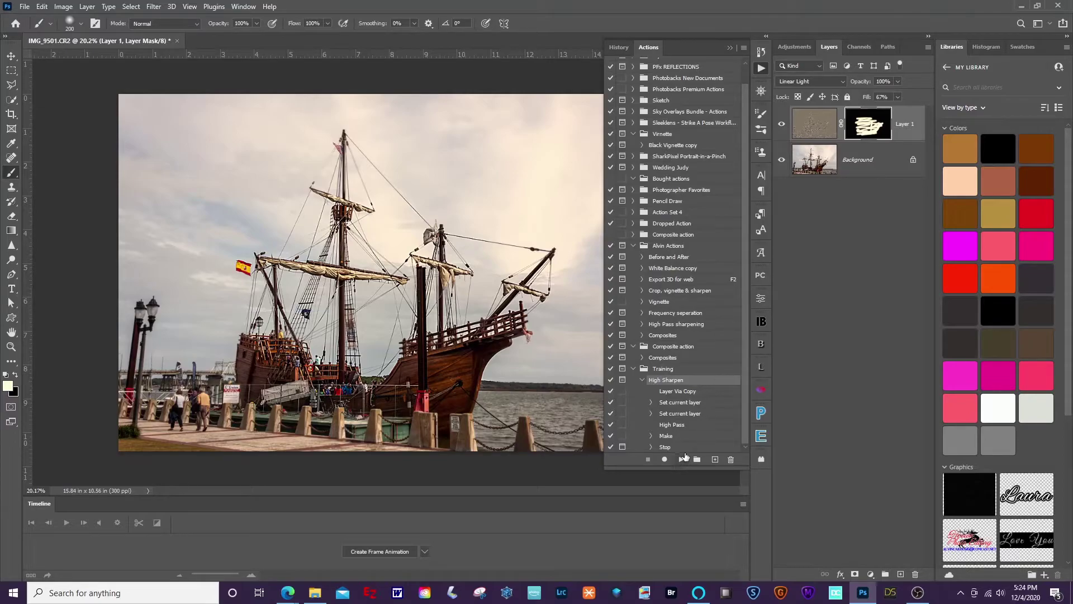
- Resume recording after the action's Stop step and record flattening the image
{"action": "left_click", "coordinate": [680, 447]}
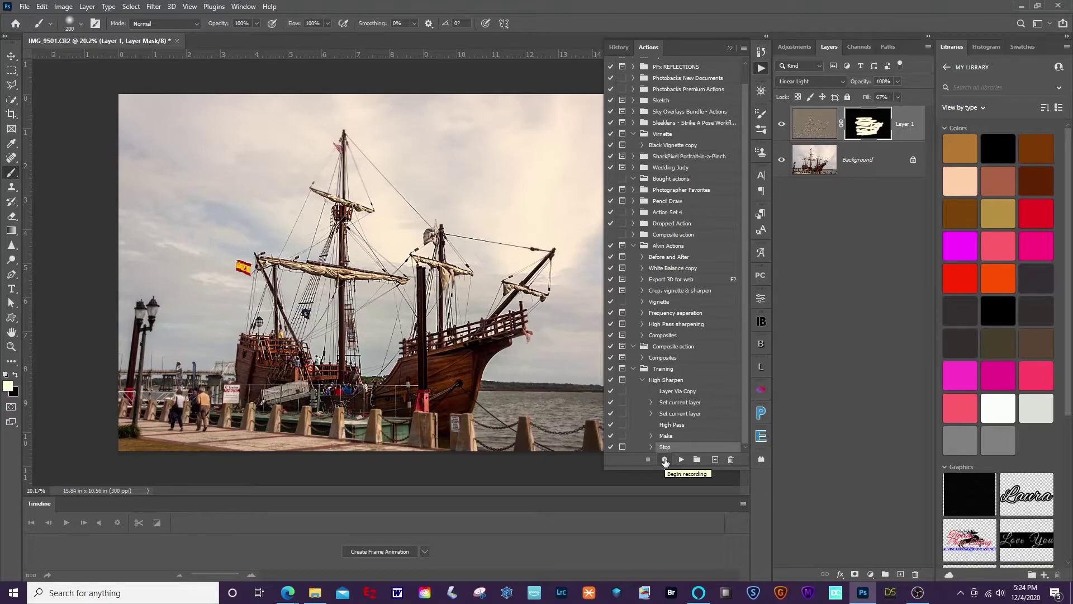
{"action": "left_click", "coordinate": [665, 459]}
{"action": "left_click", "coordinate": [88, 7]}
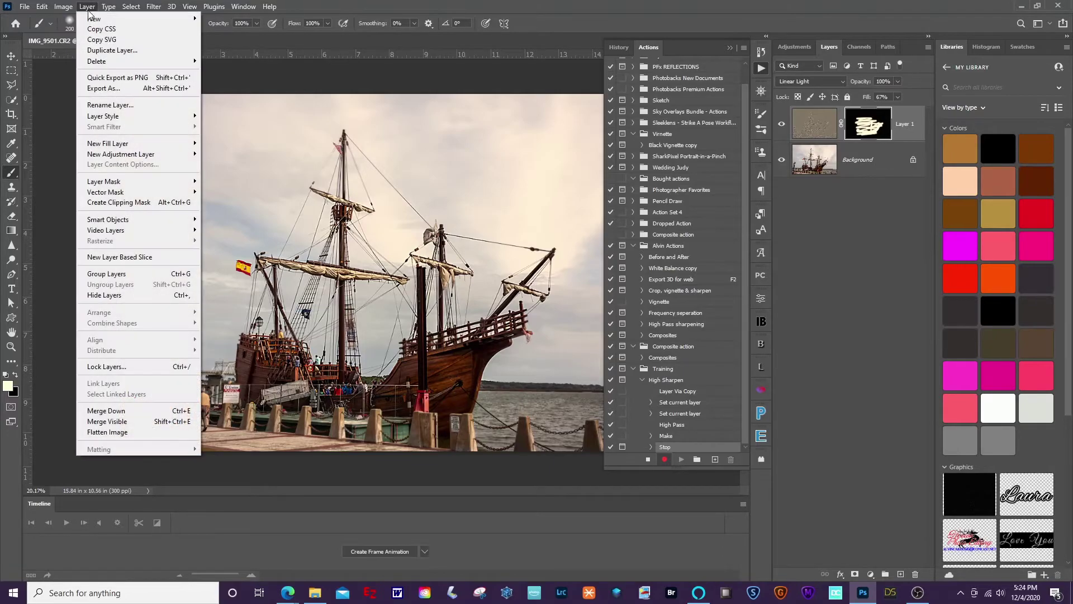
{"action": "left_click", "coordinate": [109, 434]}
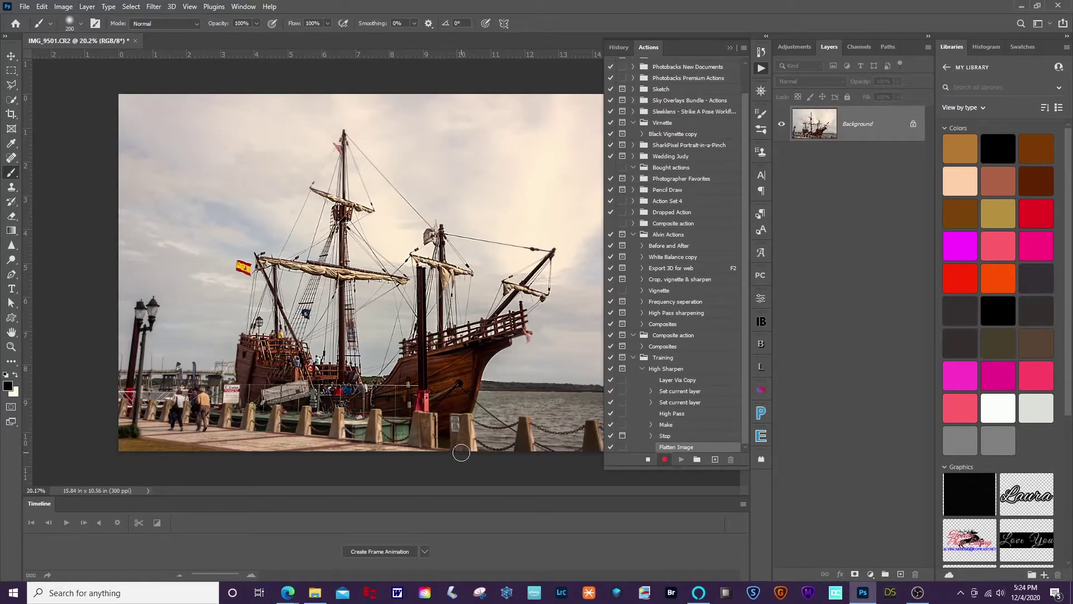
- Stop recording, play the High Sharpen action from its start with a High Pass radius of 4.4 pixels, and dismiss its stop message
{"action": "left_click", "coordinate": [649, 460]}
{"action": "left_click", "coordinate": [669, 368]}
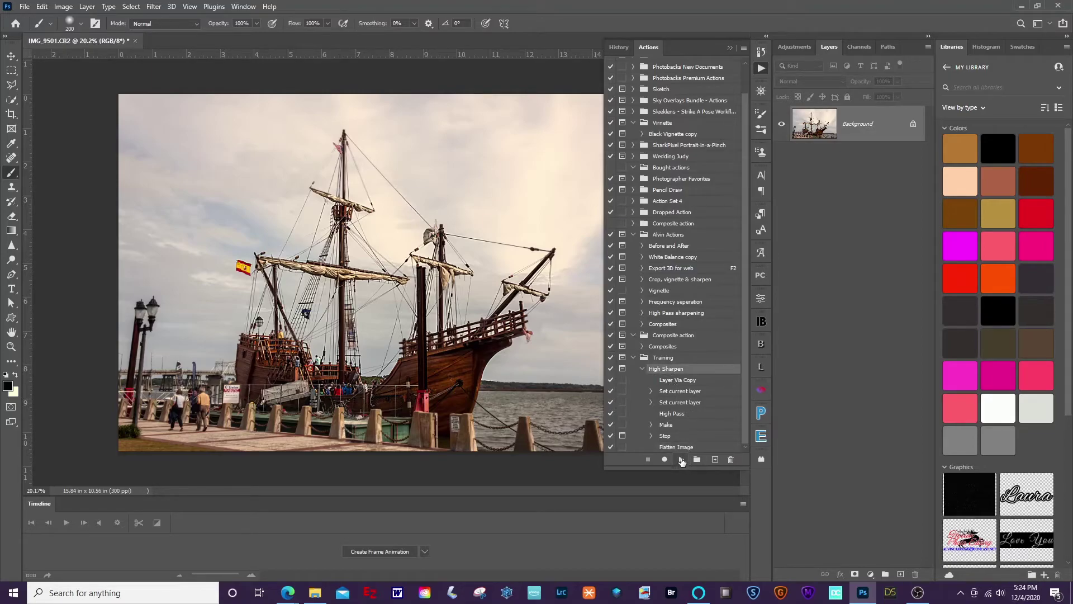
{"action": "left_click", "coordinate": [681, 459]}
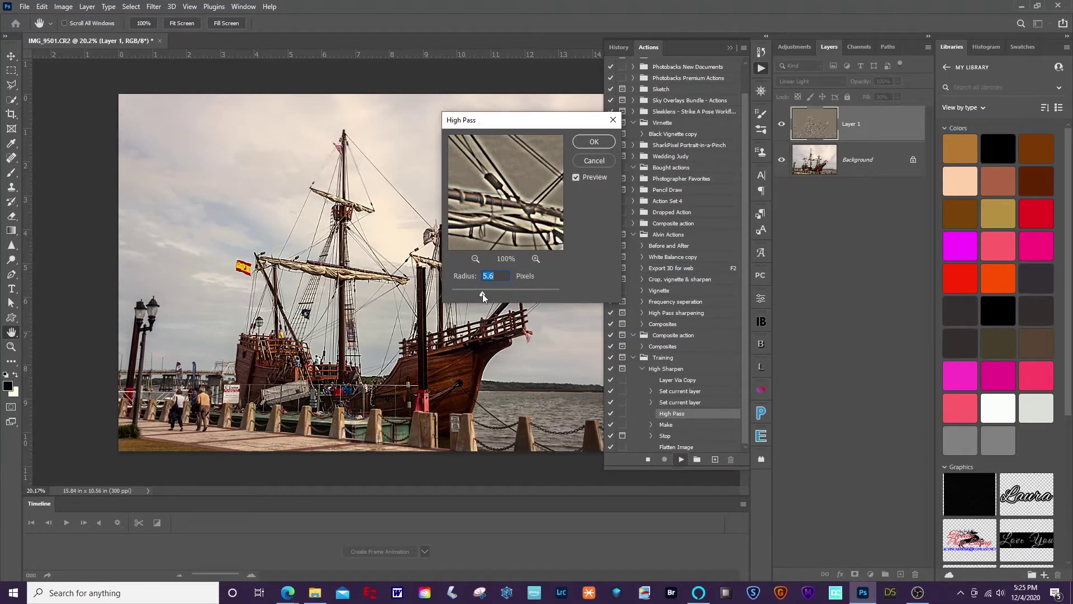
{"action": "left_click_drag", "start_coordinate": [478, 294], "coordinate": [477, 294]}
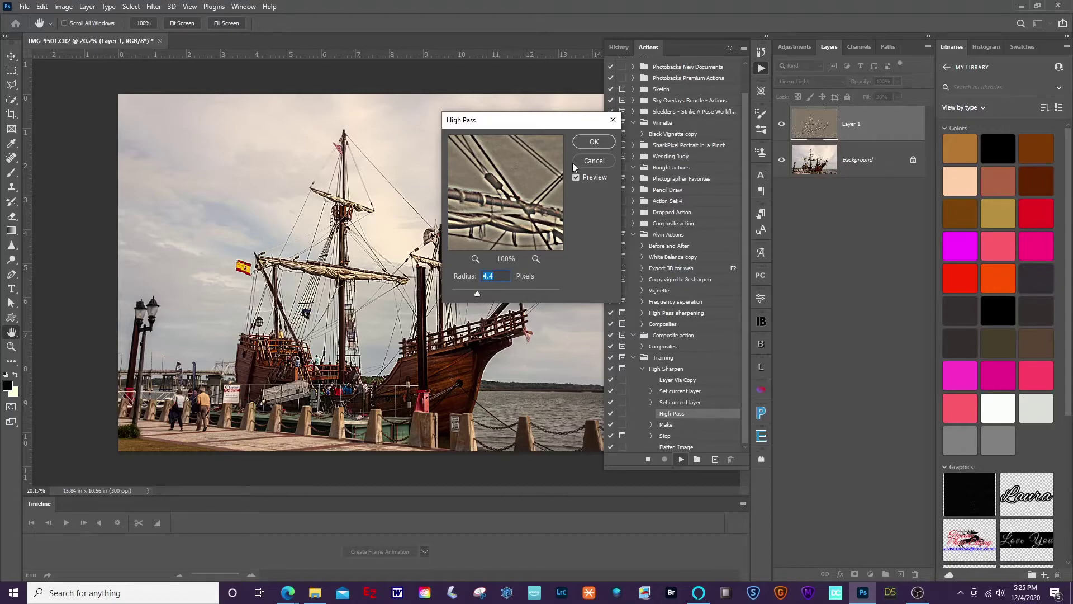
{"action": "left_click", "coordinate": [590, 143]}
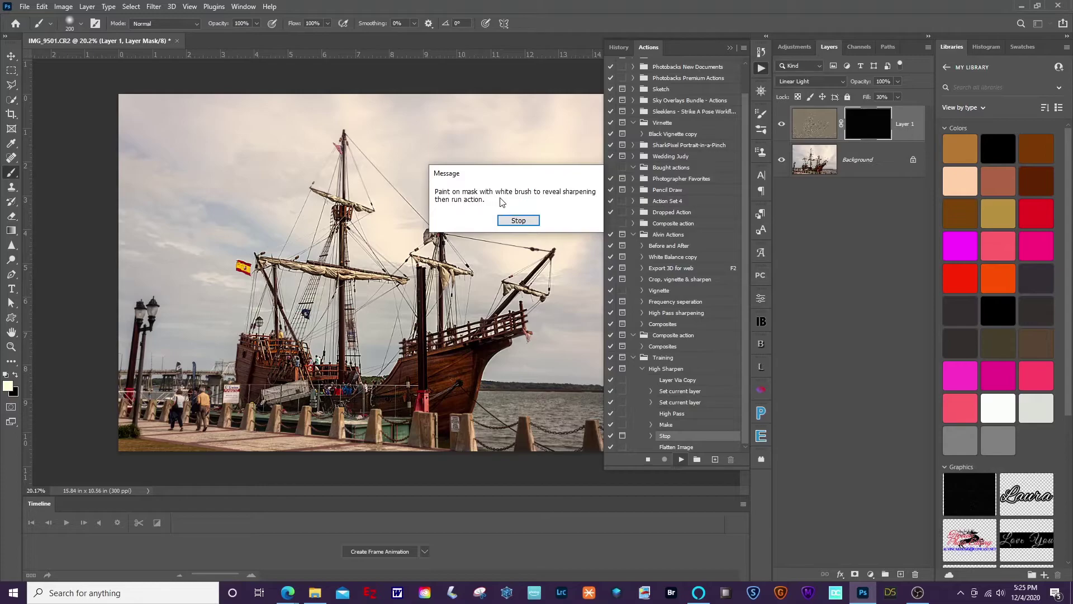
{"action": "left_click", "coordinate": [517, 221]}
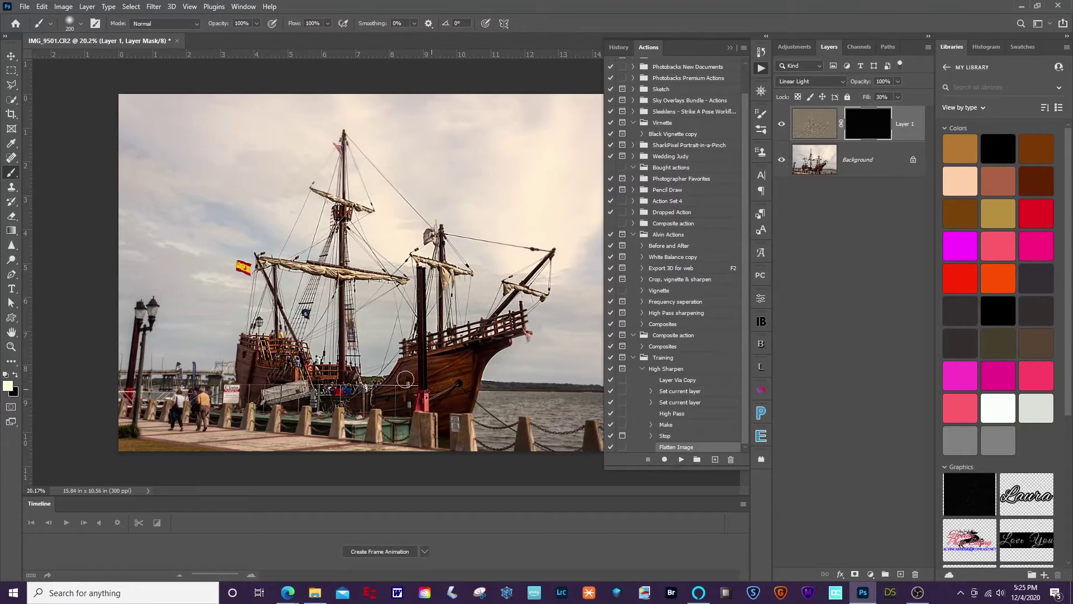
- Paint the layer mask white over part of the ship's hull, and resume the High Sharpen action to flatten the image
{"action": "mouse_move", "coordinate": [432, 327]}
{"action": "left_mouse_down"}
{"action": "mouse_move", "coordinate": [513, 313]}
{"action": "mouse_move", "coordinate": [452, 329]}
{"action": "left_mouse_up"}
{"action": "mouse_move", "coordinate": [868, 99]}
{"action": "left_mouse_down"}
{"action": "mouse_move", "coordinate": [885, 100]}
{"action": "mouse_move", "coordinate": [871, 100]}
{"action": "left_mouse_up"}
{"action": "left_click", "coordinate": [682, 459]}
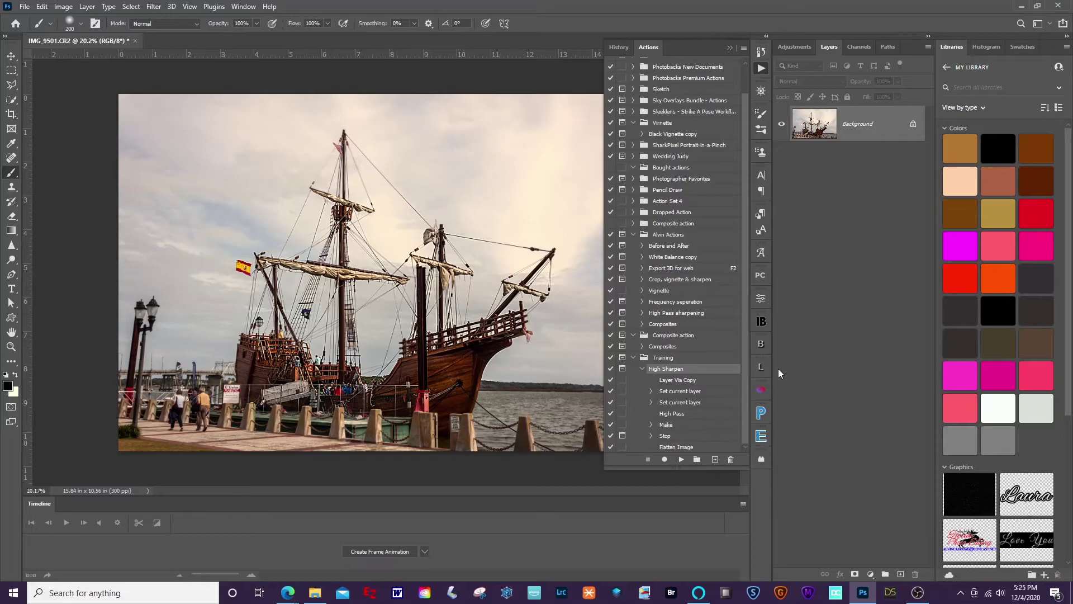
- Duplicate the Background layer and alternate the active layer between the Background and its copy, ending on the Background
{"action": "key", "text": "ctrl+j"}
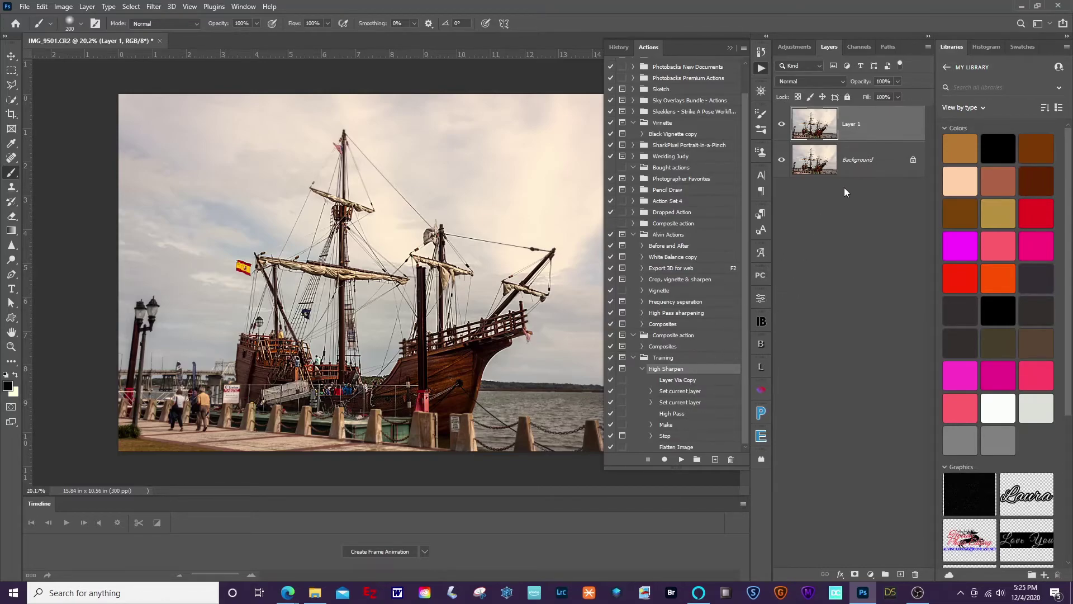
{"action": "left_click", "coordinate": [861, 161]}
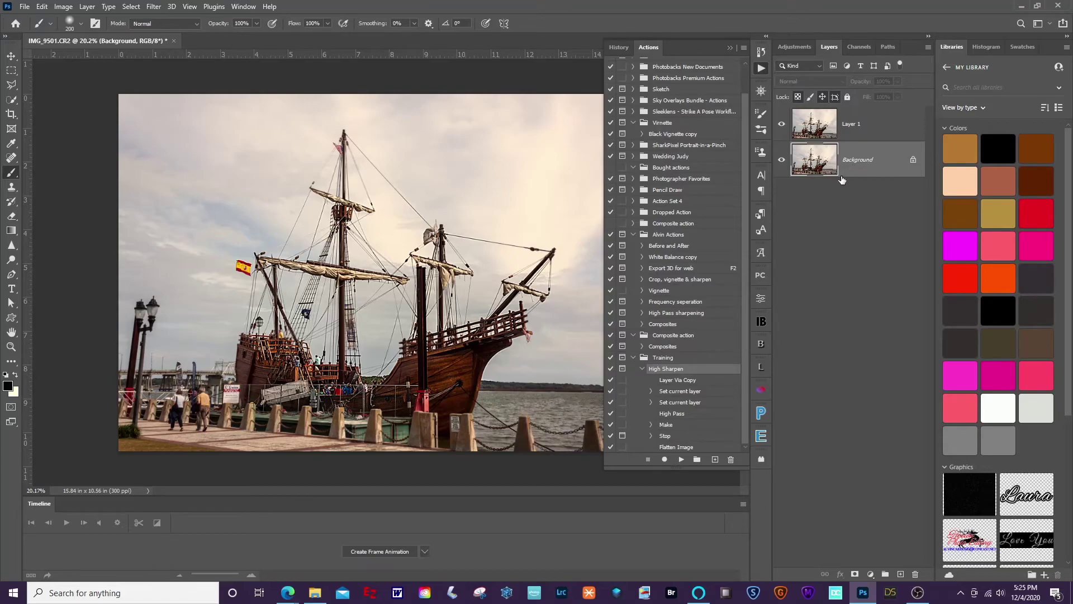
{"action": "left_click", "coordinate": [859, 127]}
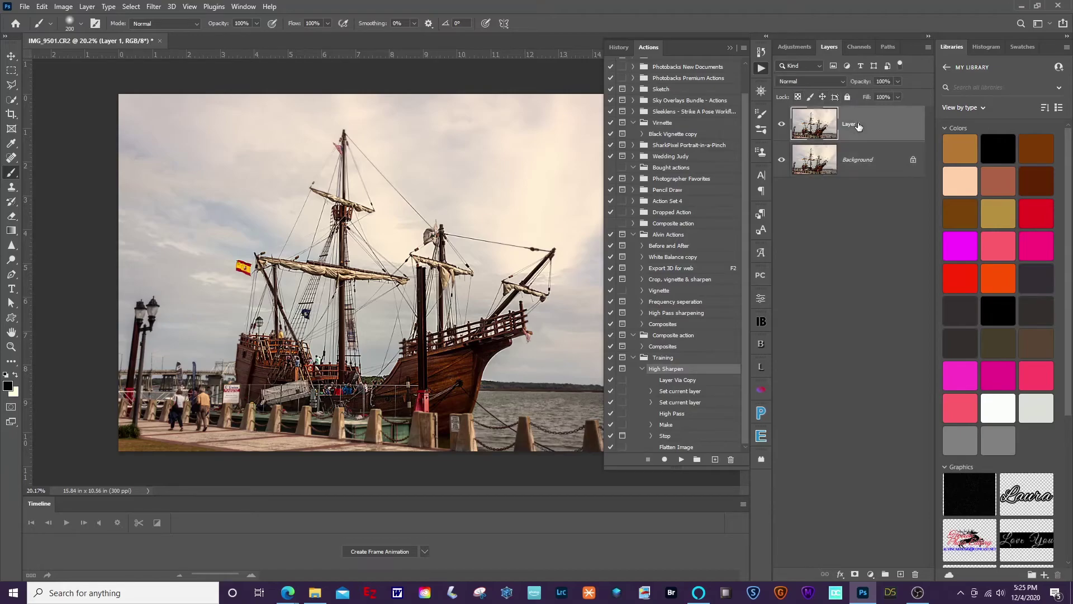
{"action": "left_click", "coordinate": [853, 154]}
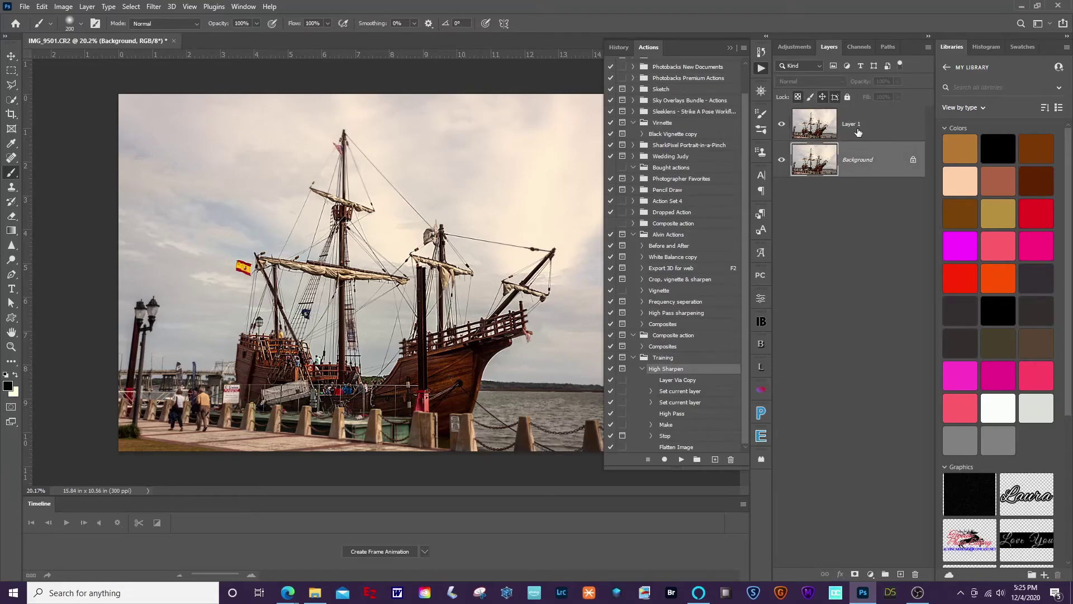
{"action": "left_click", "coordinate": [858, 133]}
{"action": "left_click", "coordinate": [854, 156]}
- Move the layer selection up one level to Layer 1 and back to the Background, twice
{"action": "key", "text": "alt+bracketright"}
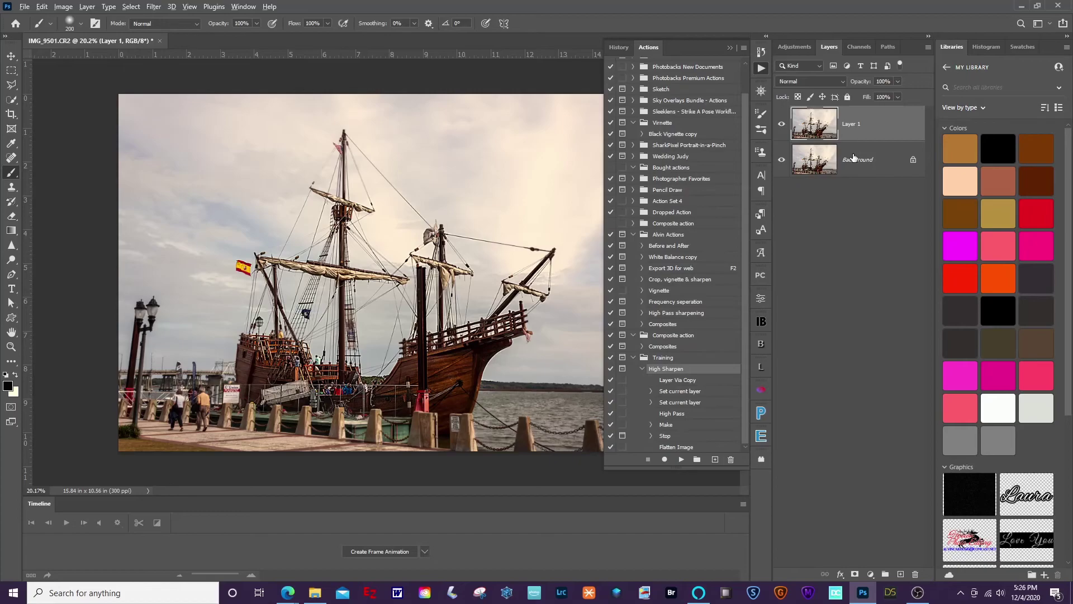
{"action": "left_click", "coordinate": [854, 158]}
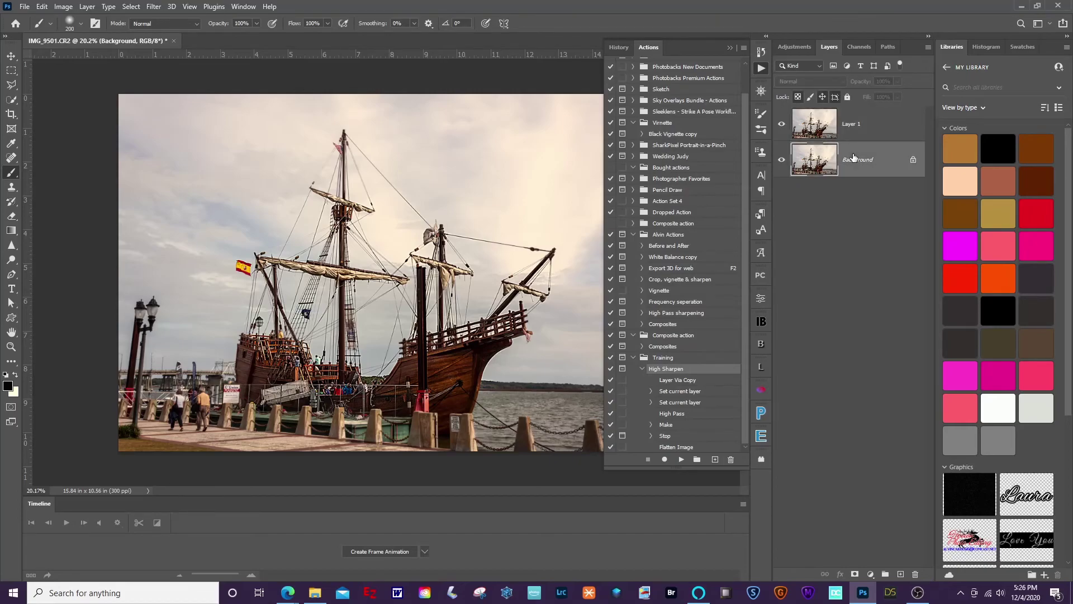
{"action": "key", "text": "alt+bracketright"}
{"action": "left_click", "coordinate": [854, 158]}
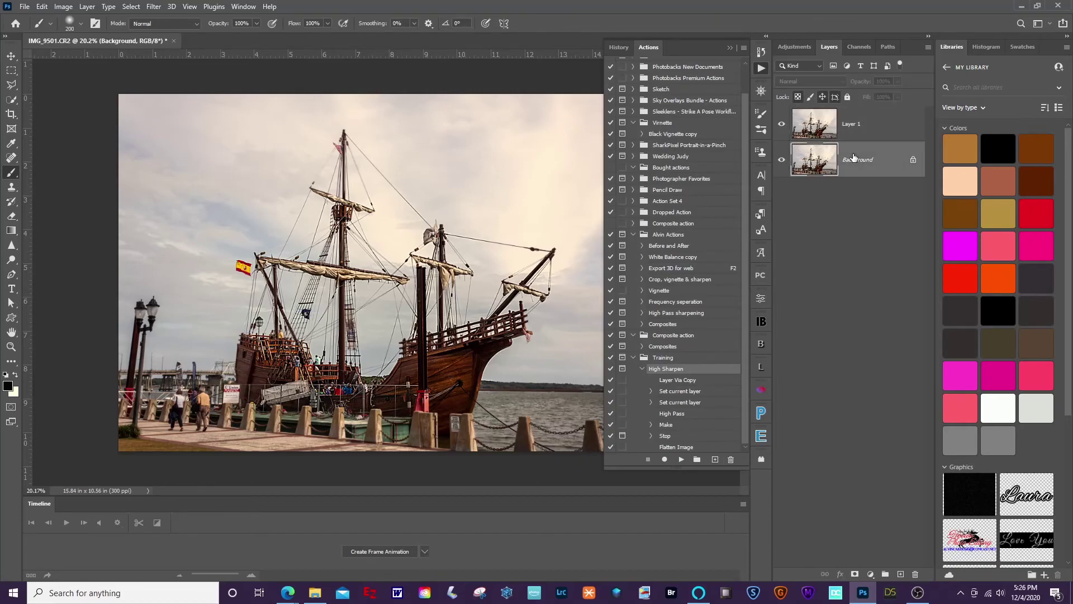